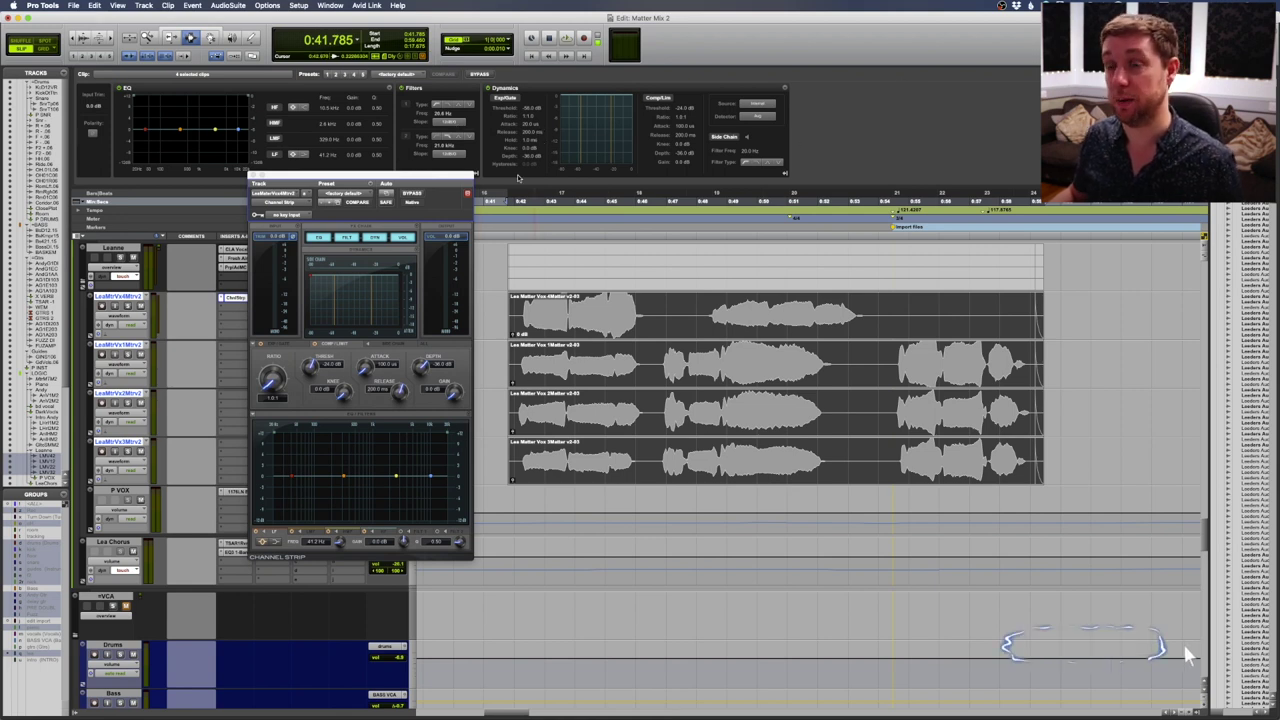
Step: Turn on clip EQ for all four vocal clips and add Dynamics to the top clip only
left_click(467, 121)
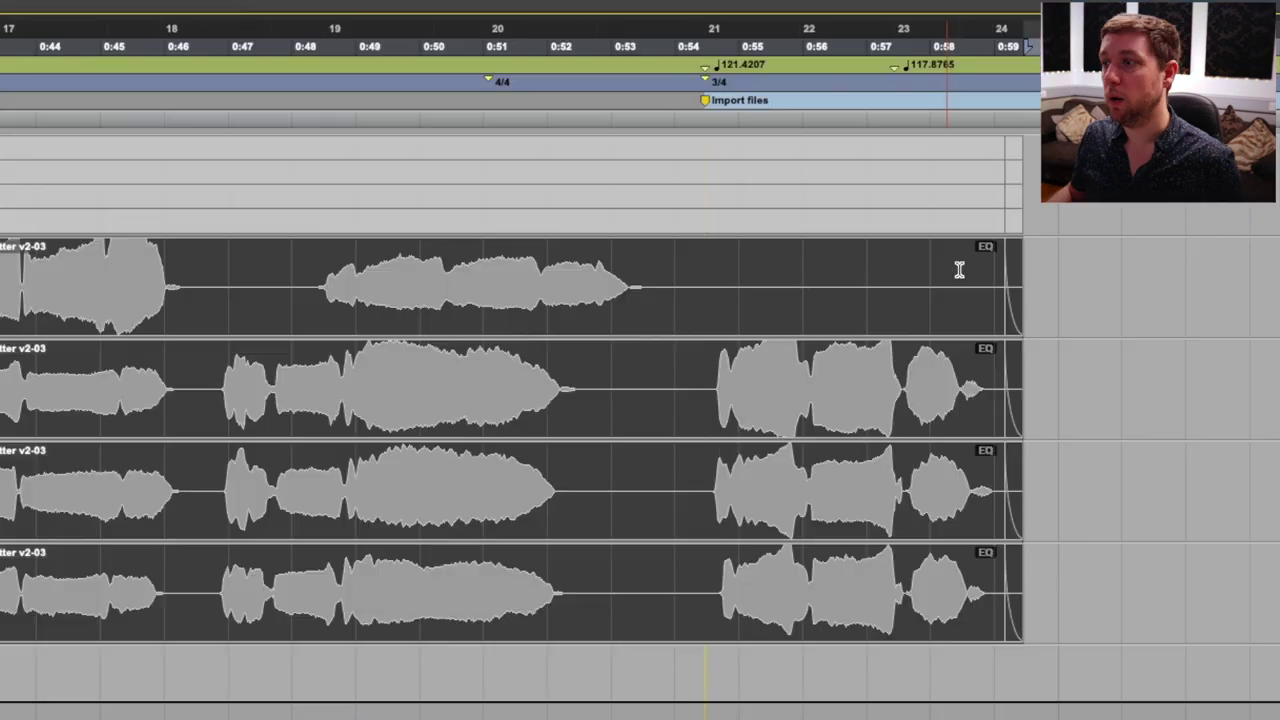
key("super+a")
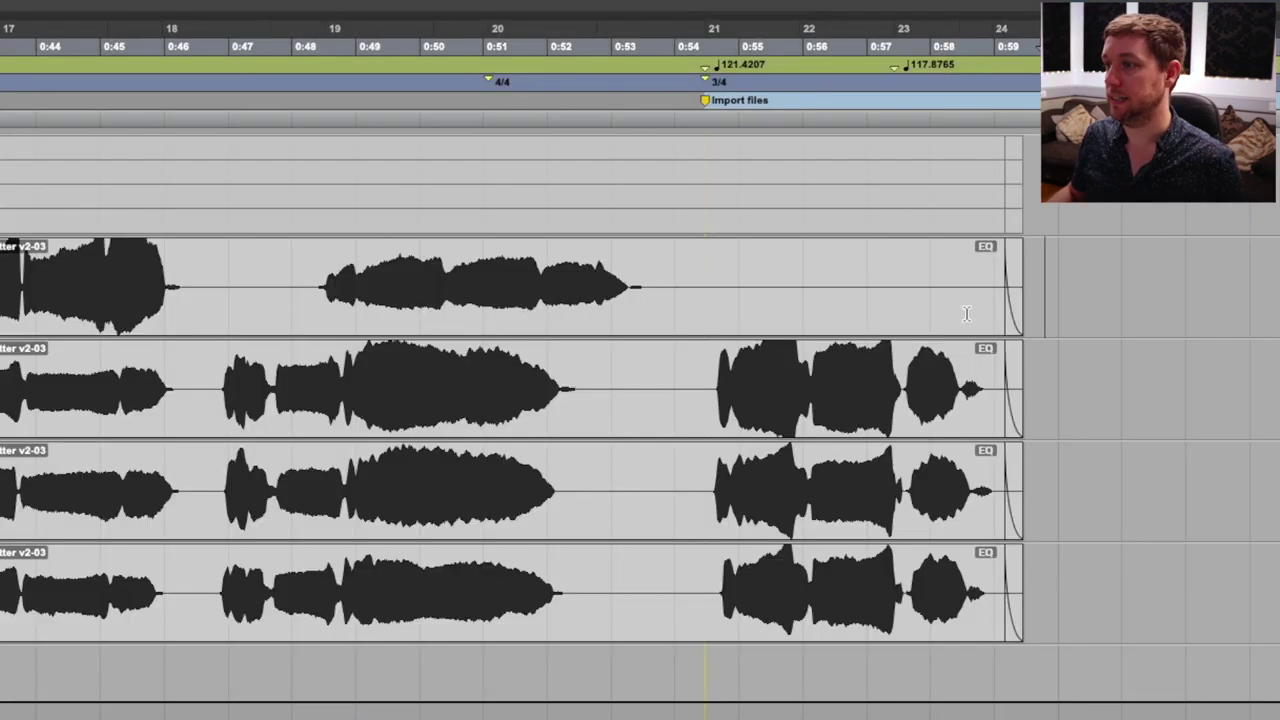
left_click(869, 266)
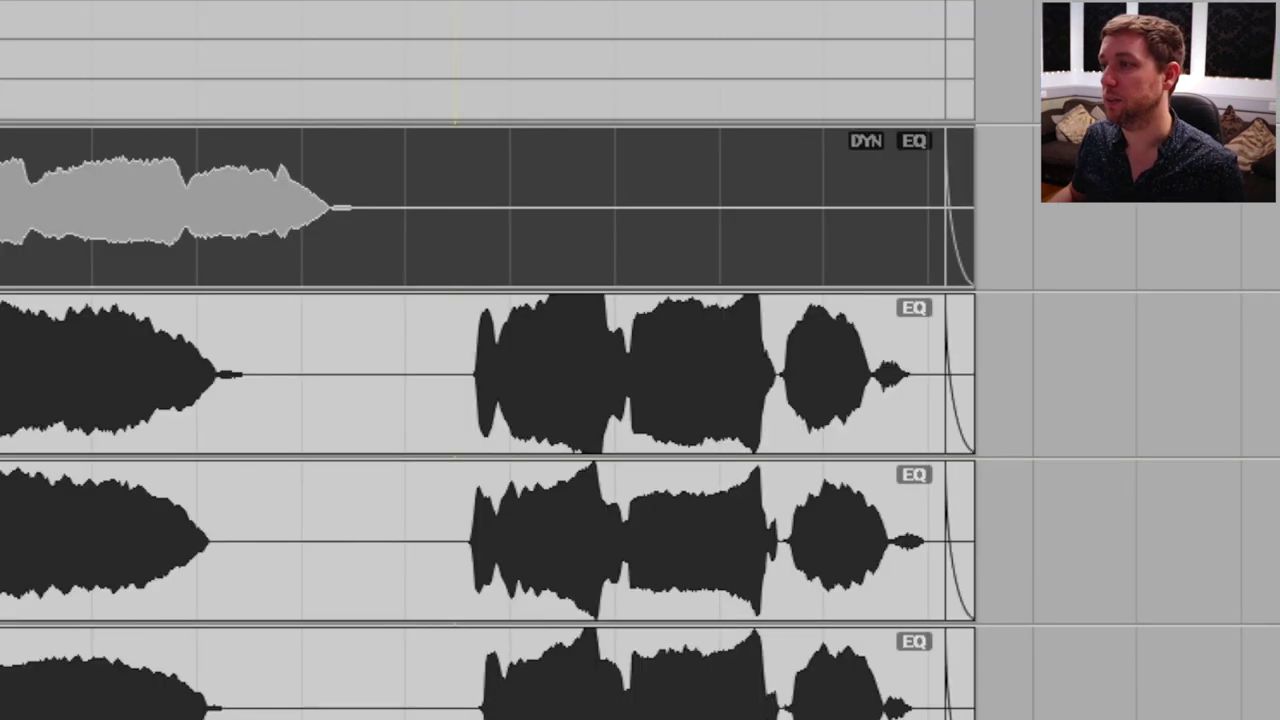
left_click(881, 308)
left_click(769, 286)
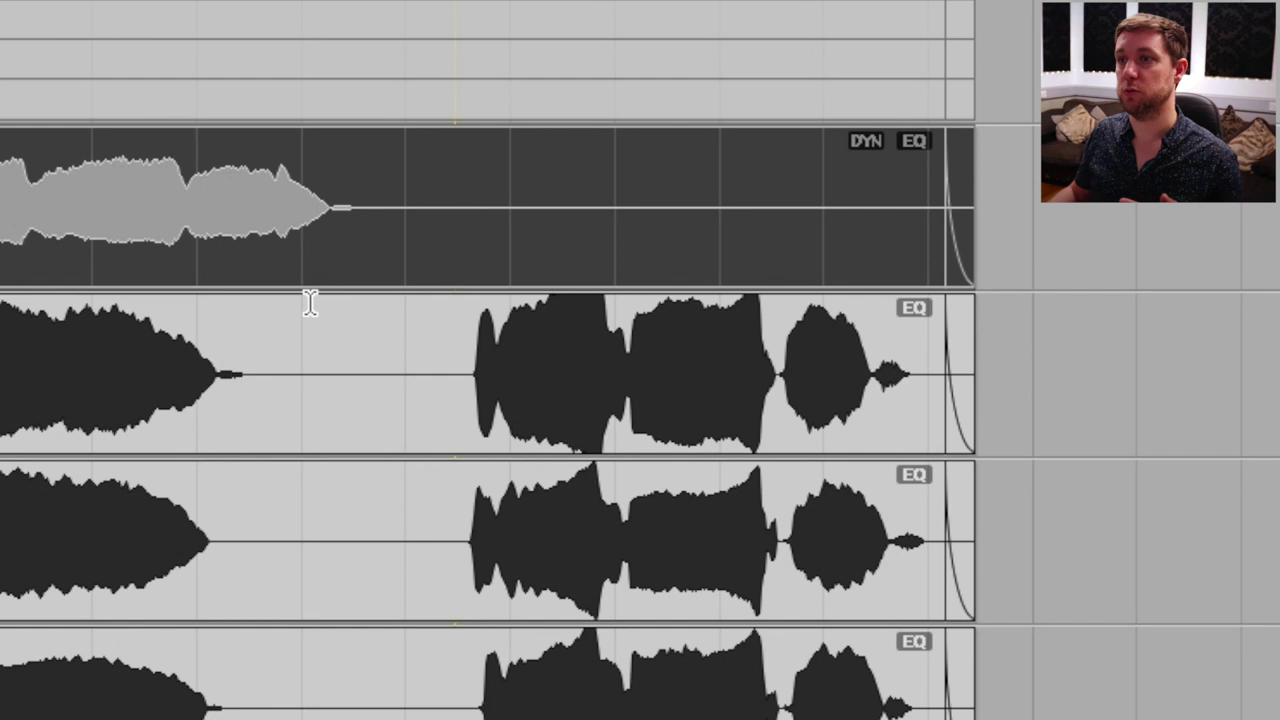
Step: Place the edit point in the top vocal track, then in the second vocal track
left_click(280, 386)
left_click(299, 216)
left_click(457, 214)
left_click(63, 429)
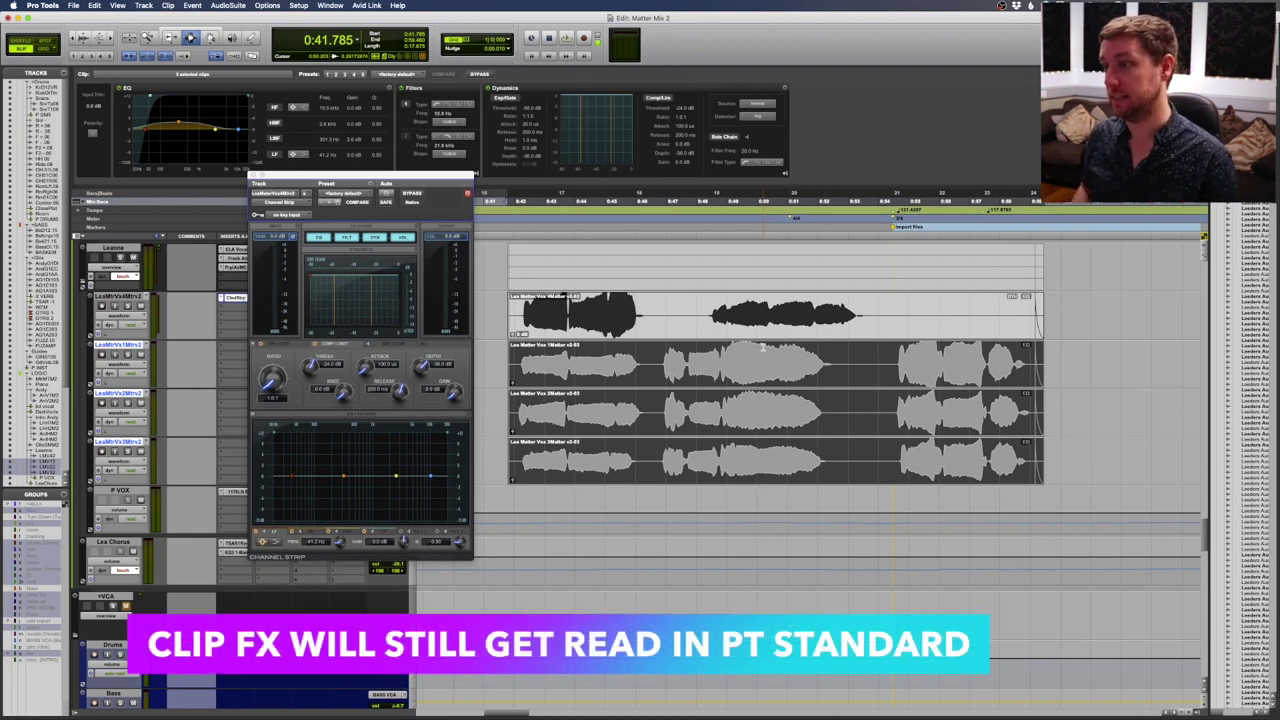
Step: Deselect all vocal clips, then select the top vocal clip to inspect its clip effects
left_click(1087, 379)
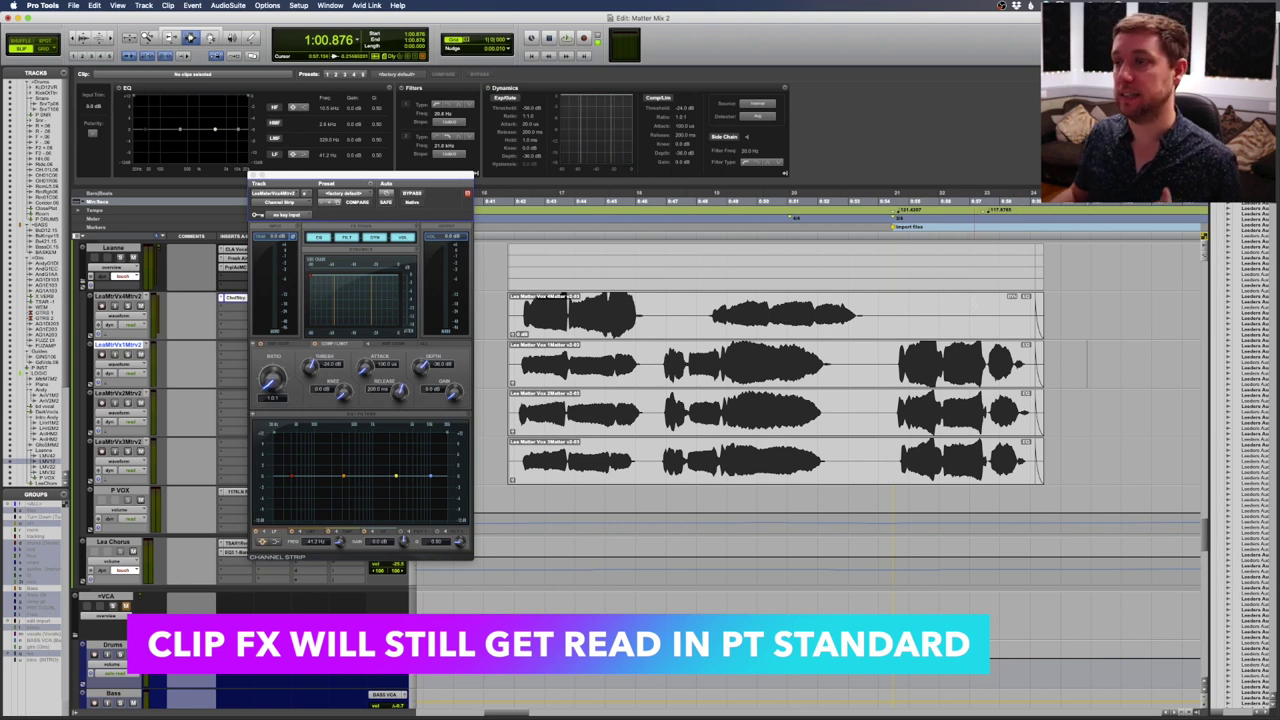
left_click(960, 310)
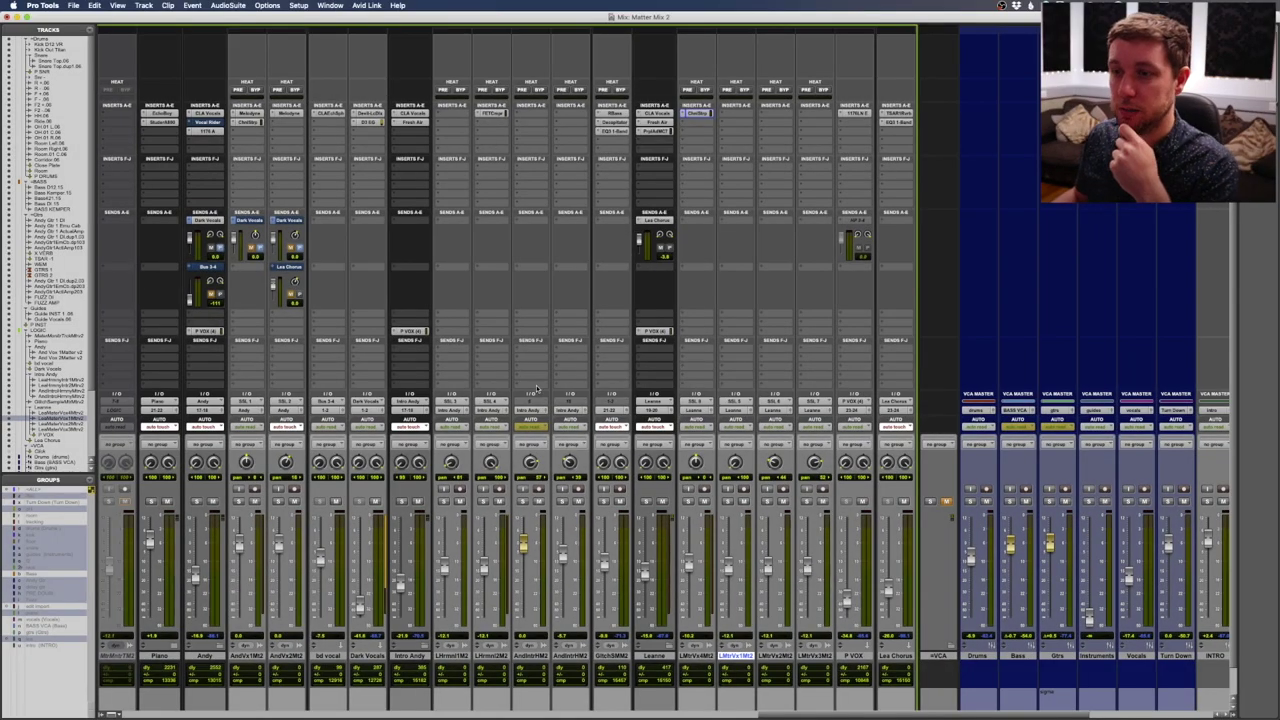
Step: Set the track's automation mode to Trim and return to the Edit window
left_click(537, 427)
left_click(537, 427)
left_click(537, 427)
left_click(530, 476)
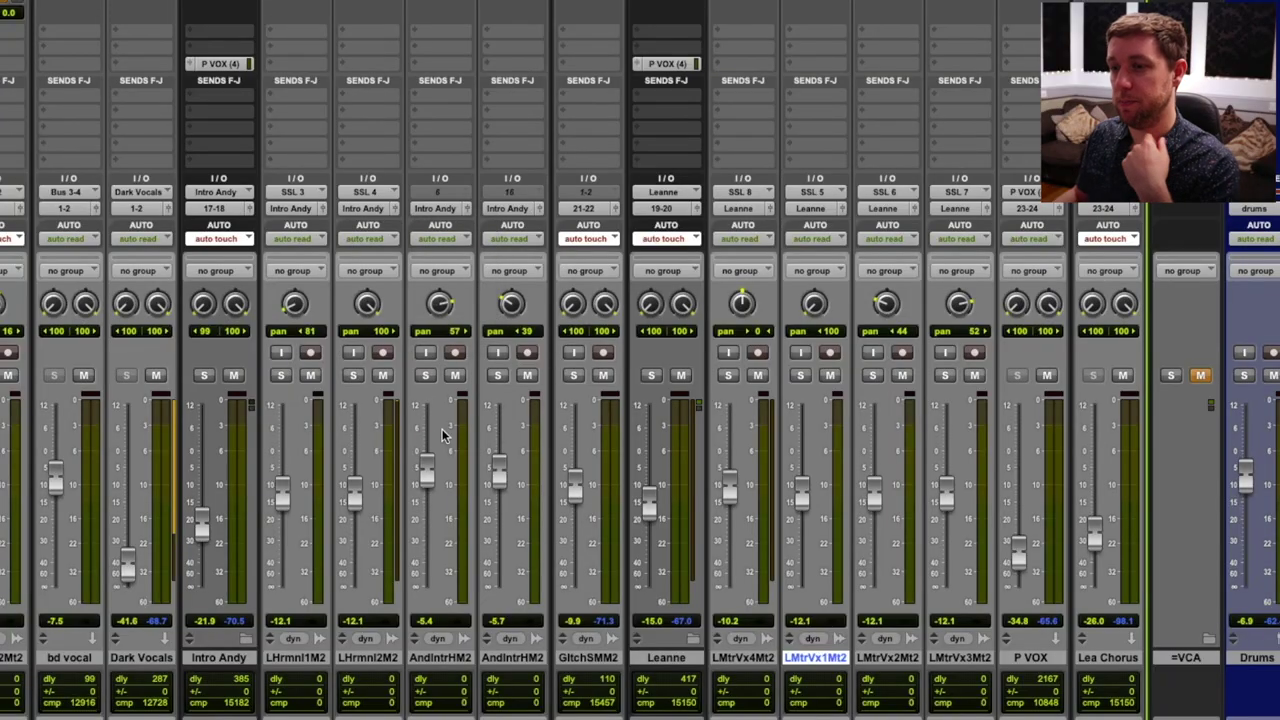
key("super+equal")
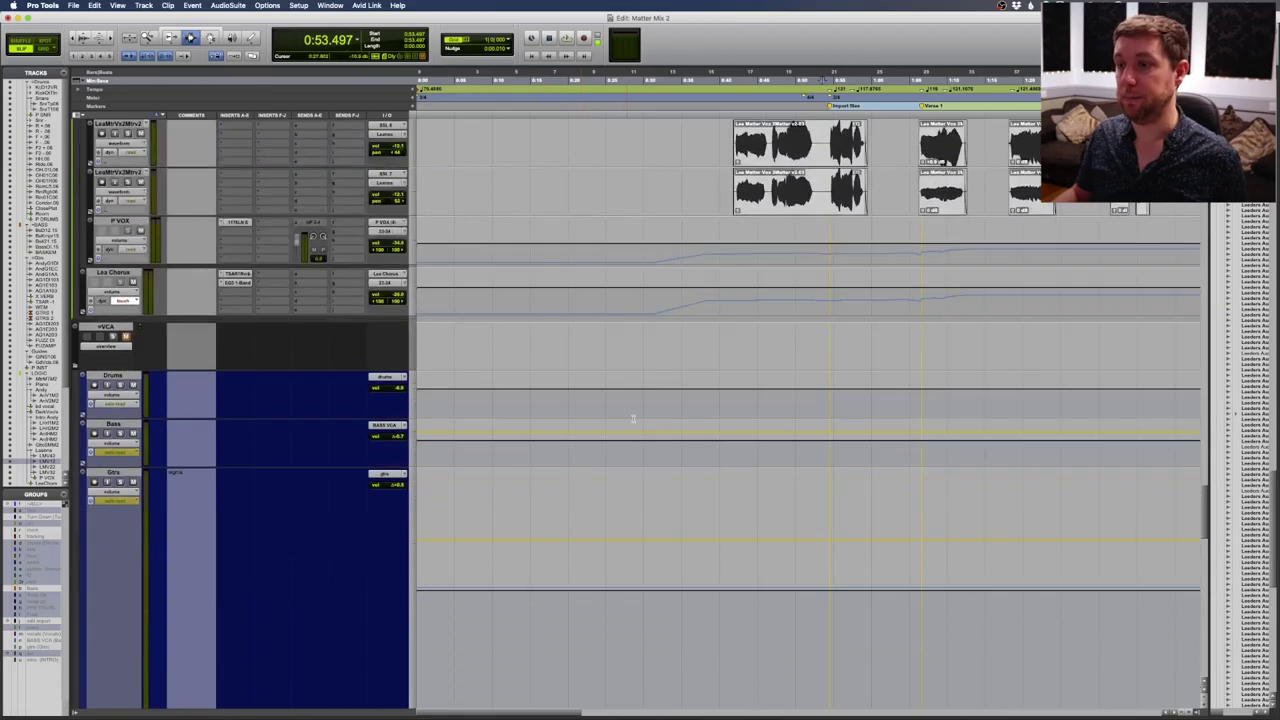
Step: Select the Bass track, zoom out to the whole song, and try time ranges on it
left_click(633, 418)
key("super+bracketleft")
key("super+bracketleft")
key("super+bracketleft")
left_click_drag(508, 430, 648, 437)
left_click(695, 437)
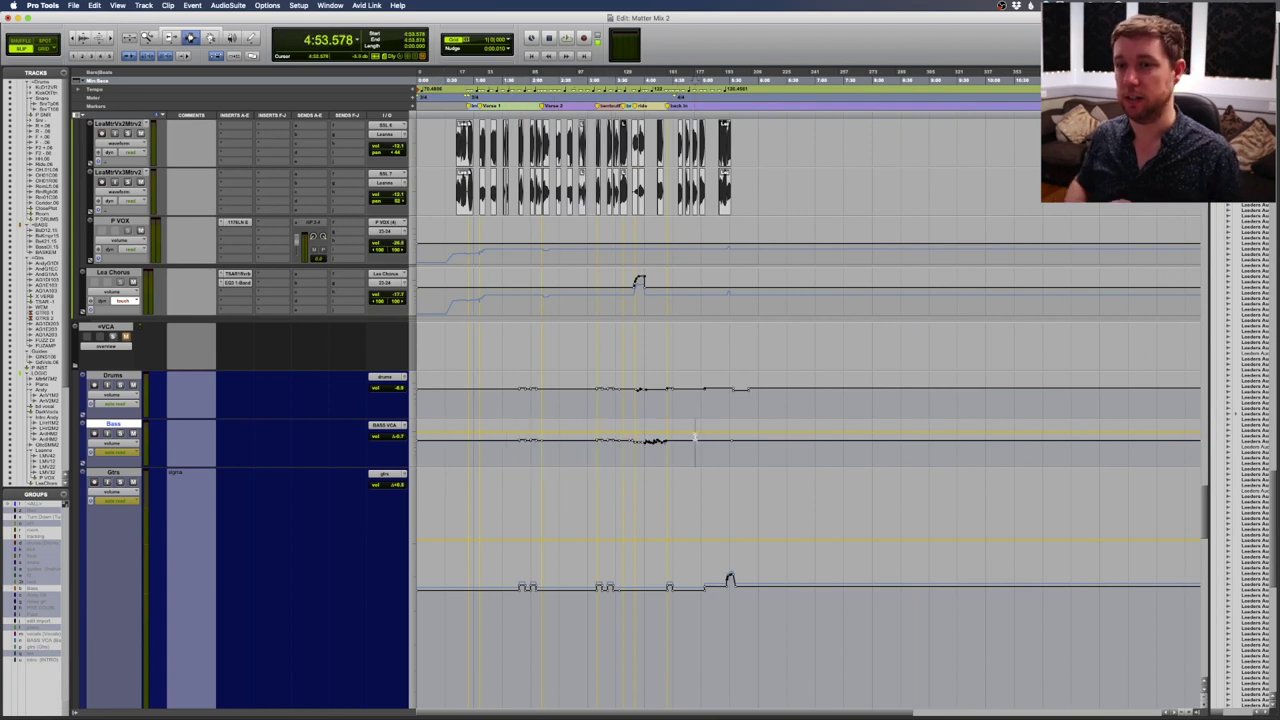
left_click_drag(691, 440, 488, 442)
left_click(488, 445)
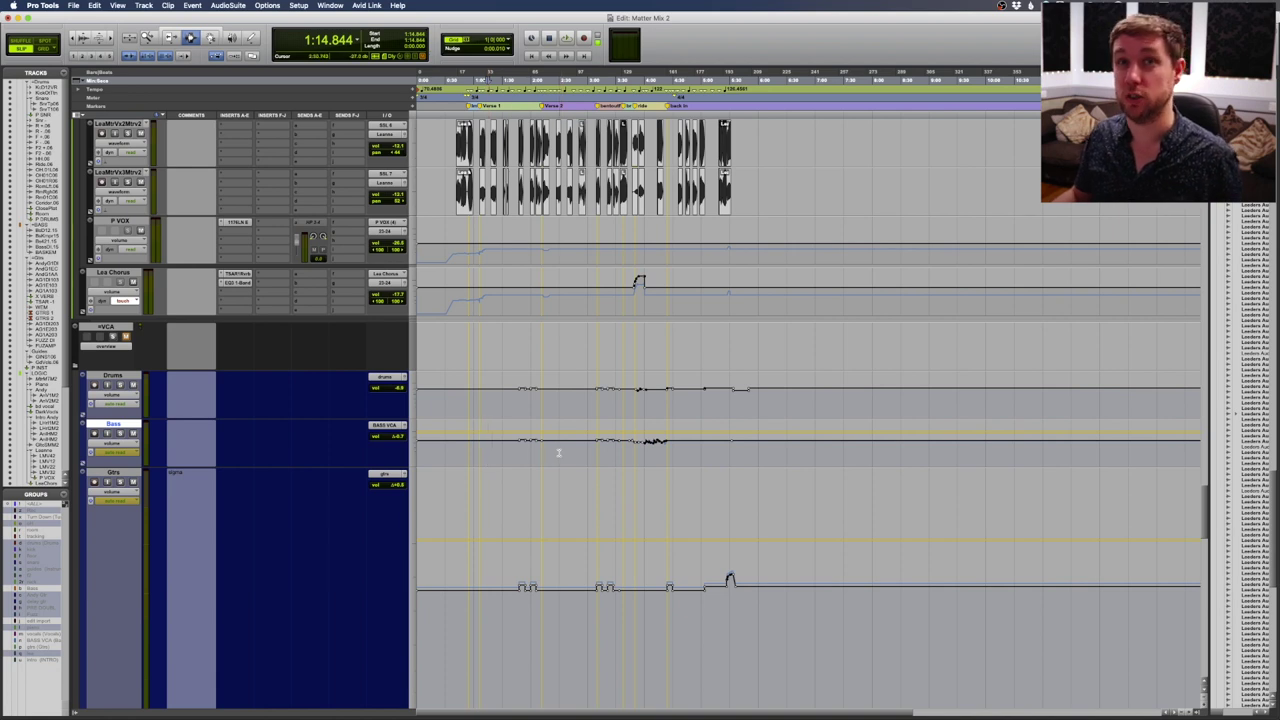
key("super+bracketright")
key("super+bracketright")
left_click(661, 446)
Step: Fill the window with the Bass track and select a range around its automation bumps
key("ctrl+e")
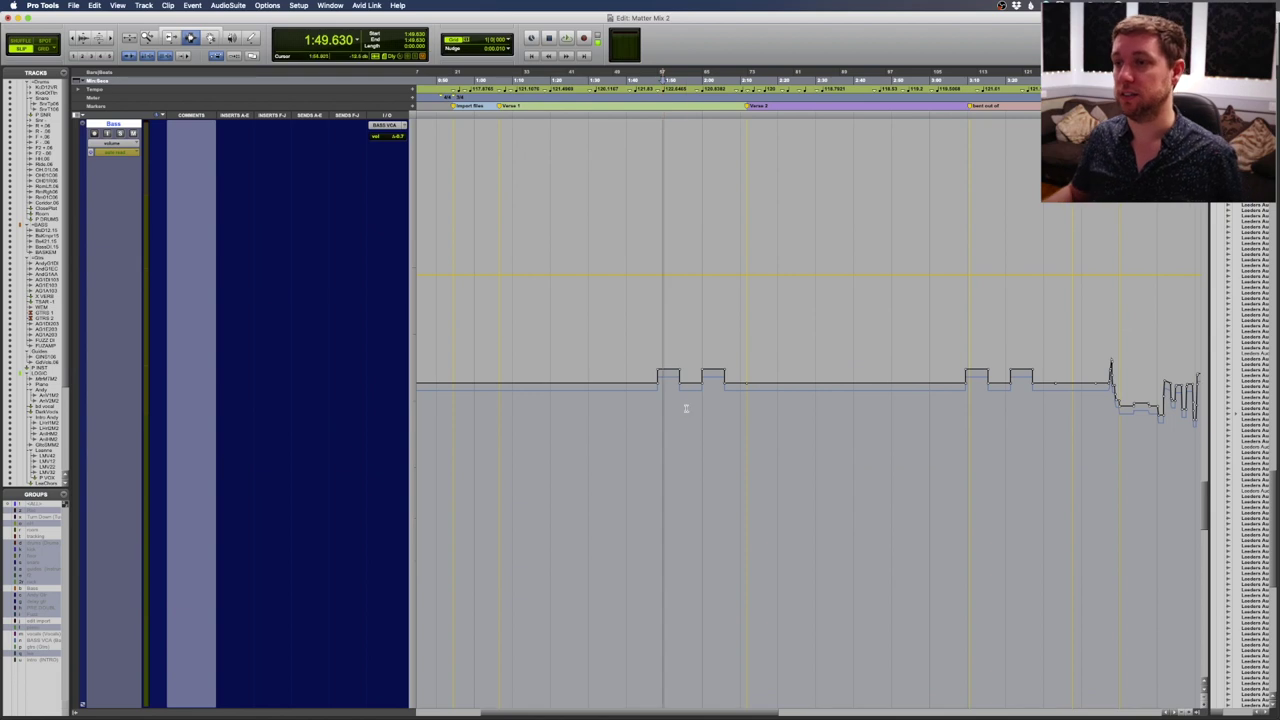
left_click(657, 394)
left_click_drag(600, 397, 714, 397)
left_click(739, 352)
key("ctrl+bracketleft")
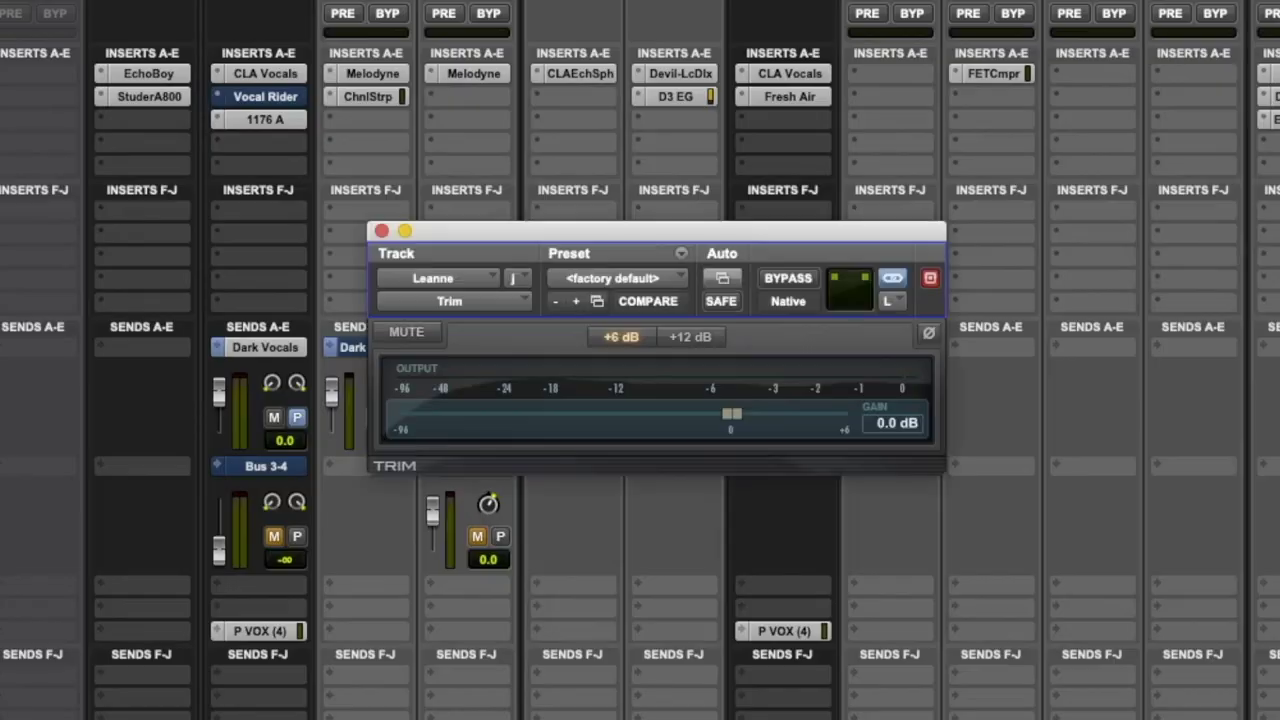
Step: Raise the Trim gain to +3.4 dB, open the Automation window with Cmd+4, and nudge it higher
left_click_drag(716, 410, 781, 390)
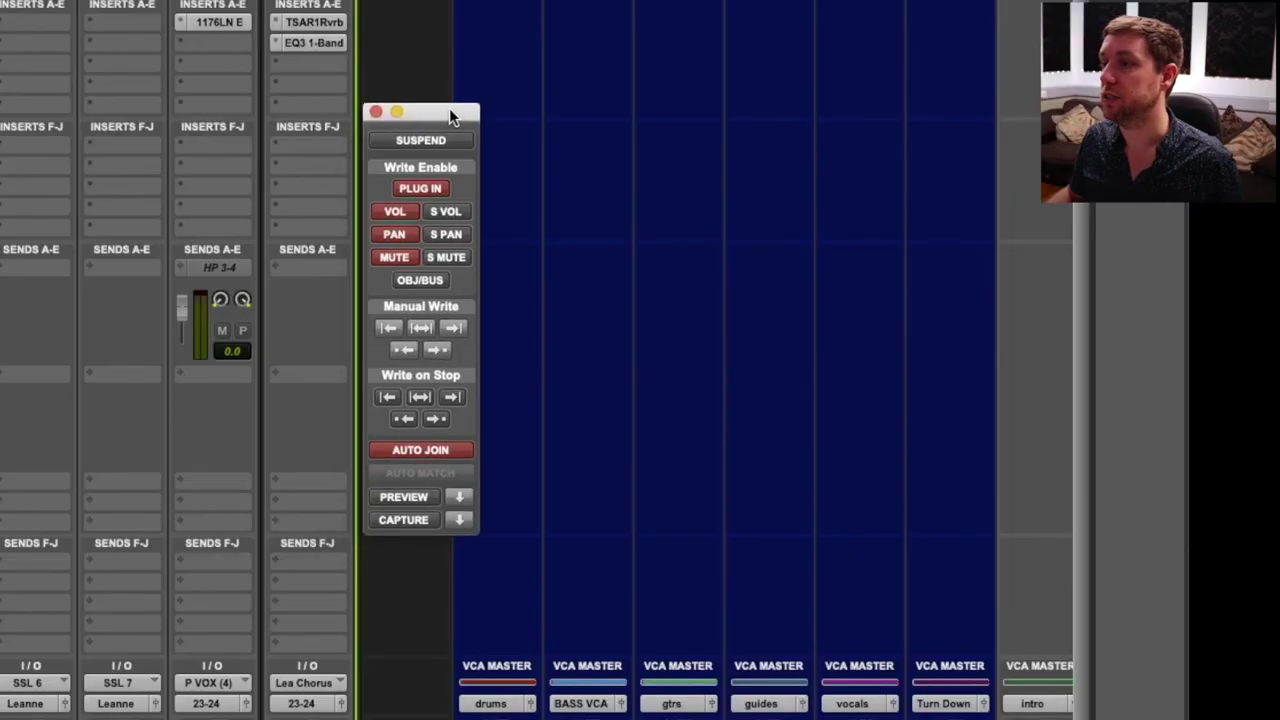
key("super+4")
key("super+4")
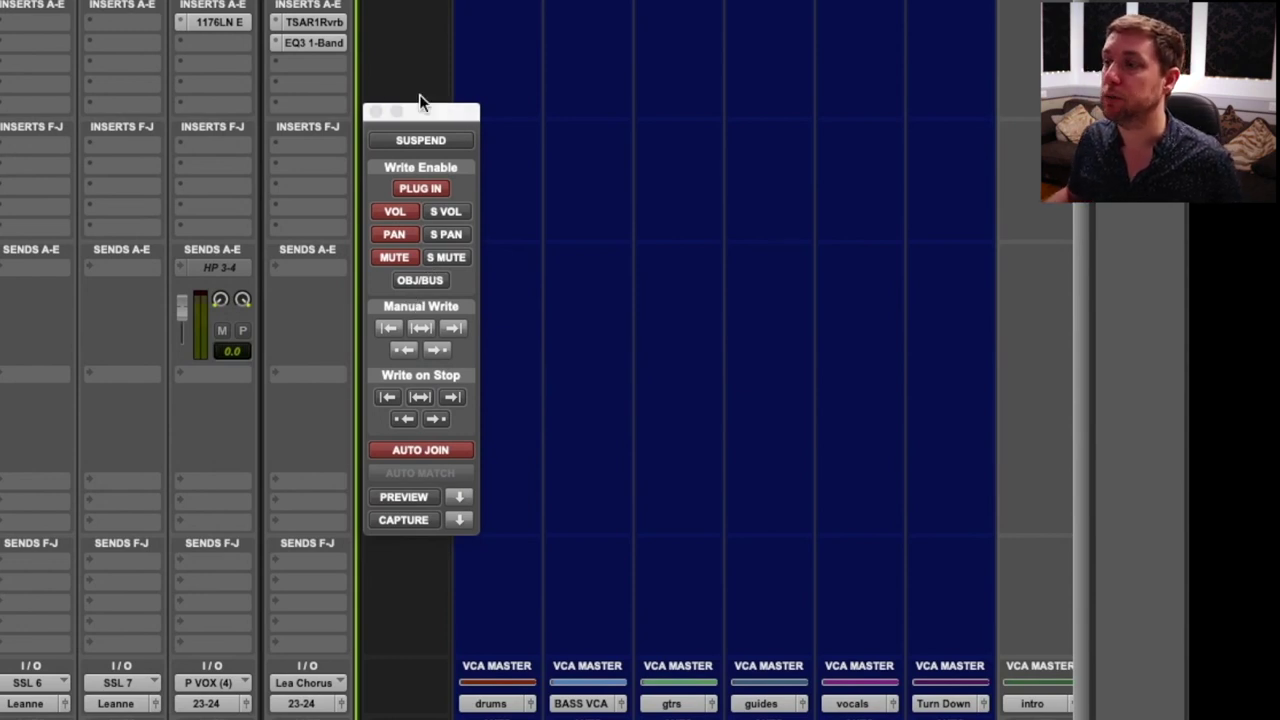
left_click_drag(415, 106, 409, 88)
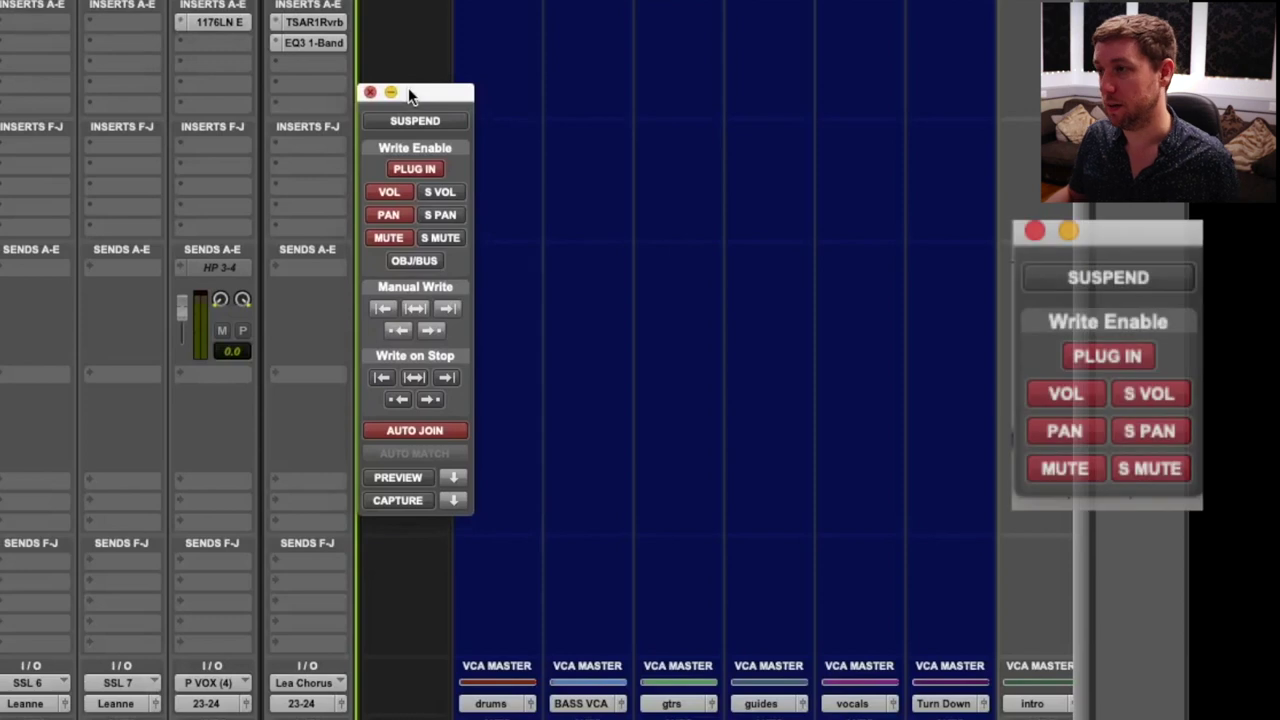